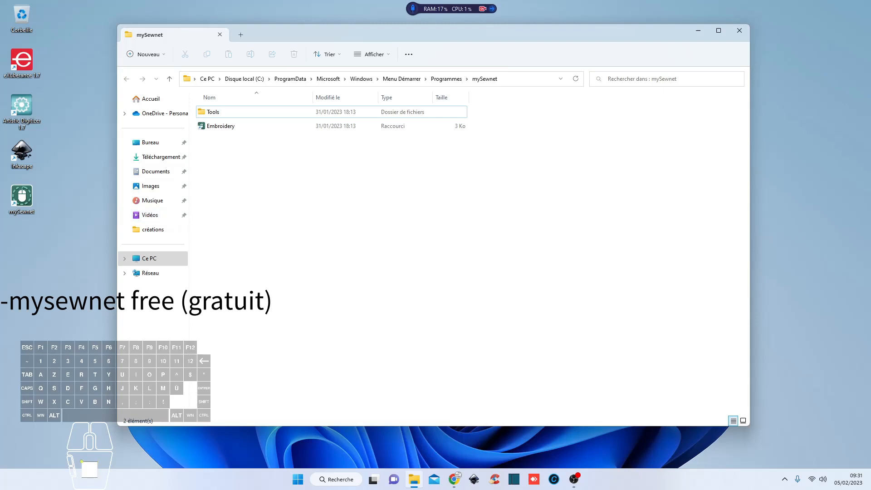
# Launch mySewnet Embroidery from its shortcut and start a blank project, leaving the hoop selection unchanged
pyautogui.hotkey('alt', 'Tab')
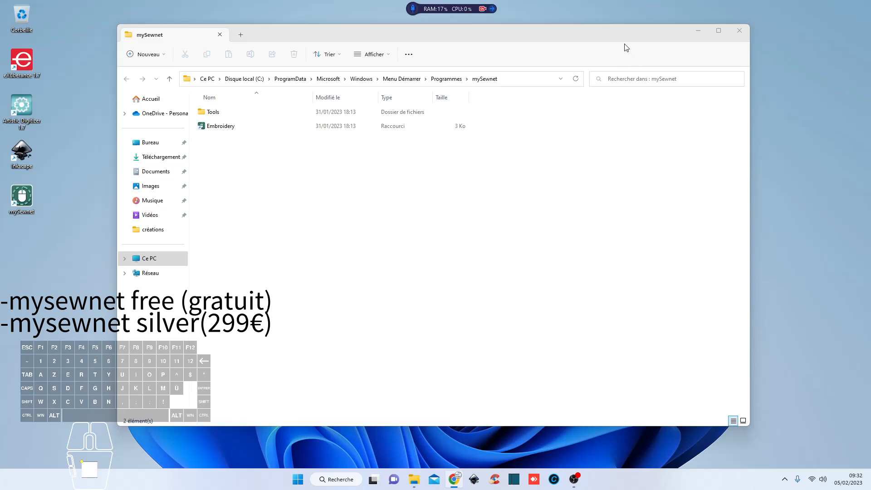
pyautogui.click(217, 126)
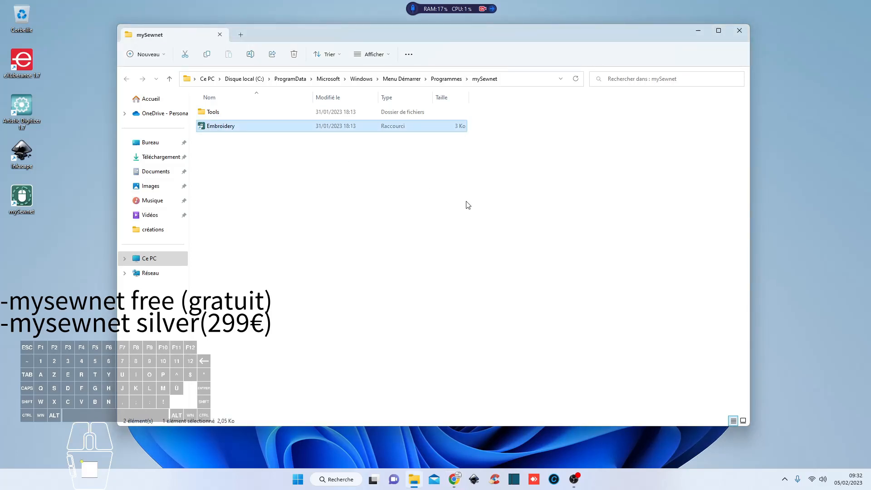
pyautogui.press('Return')
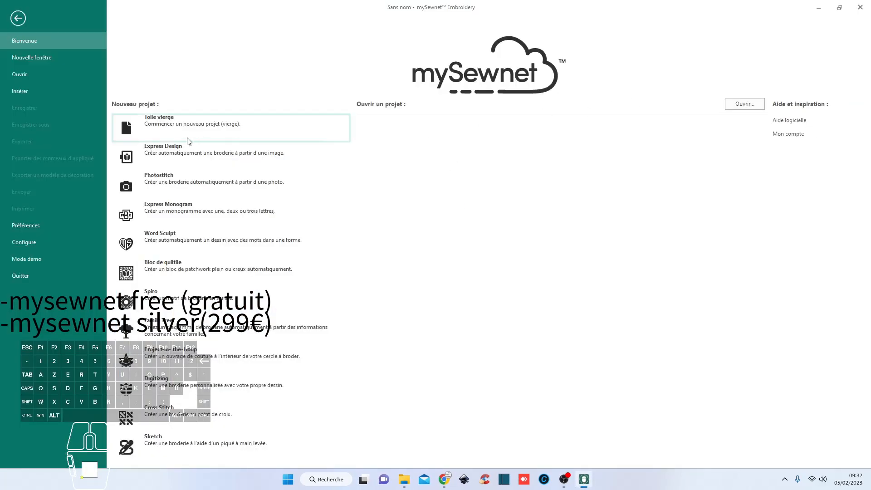
pyautogui.click(175, 131)
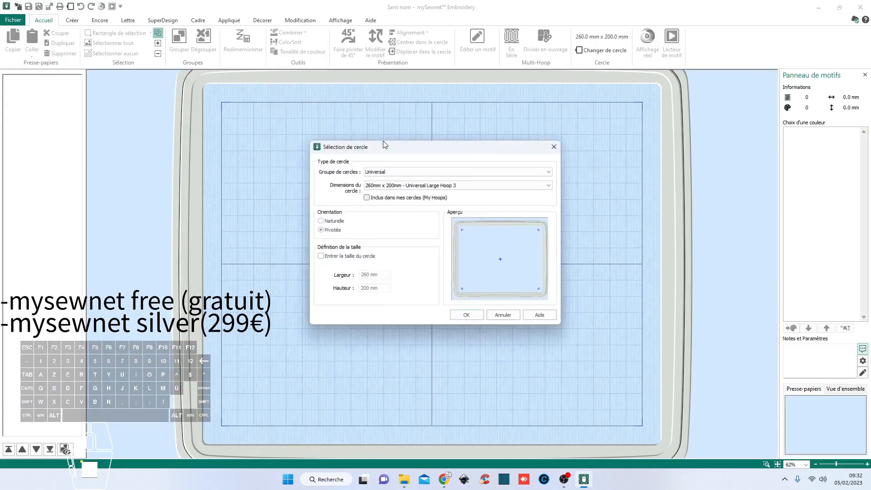
pyautogui.click(558, 147)
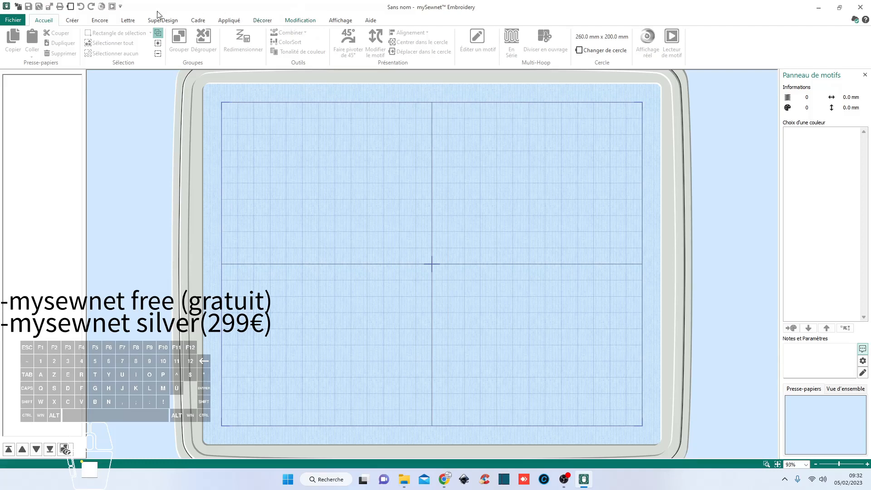
# Browse the lettering font gallery from the Traditional fonts back to the Effects and Elegant groups
pyautogui.click(128, 22)
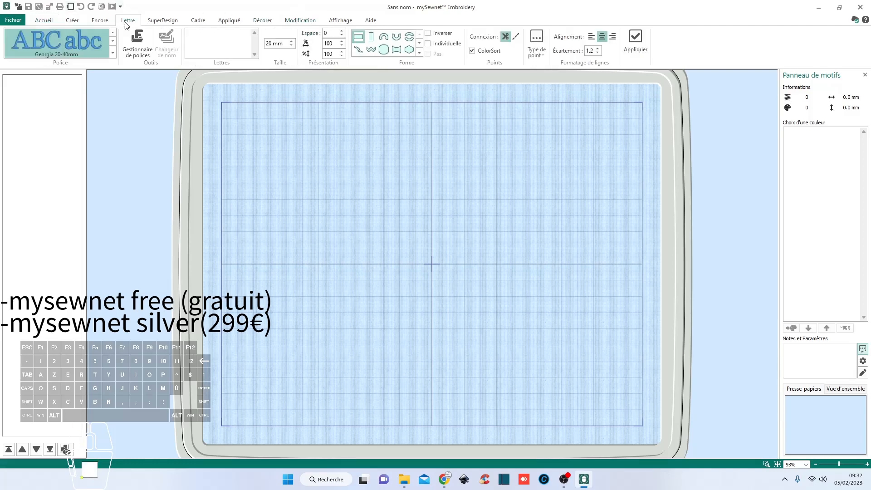
pyautogui.click(114, 50)
pyautogui.scroll(-10, 154, 214)
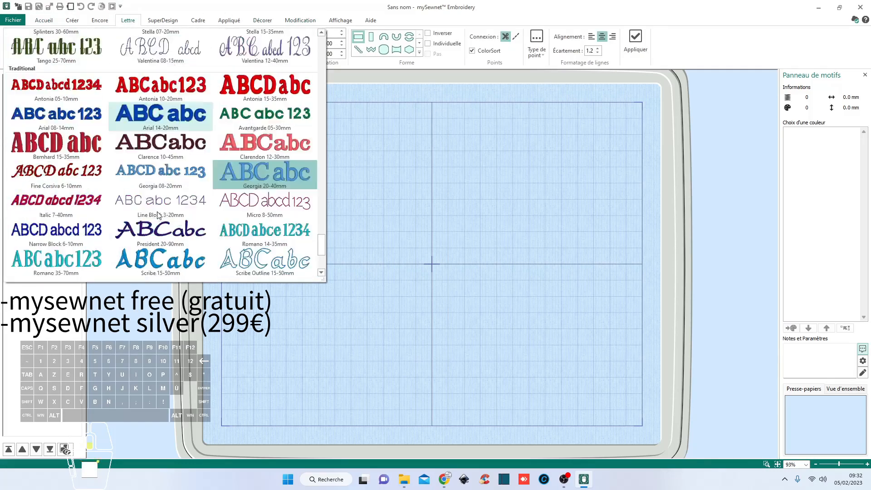
pyautogui.scroll(10, 159, 213)
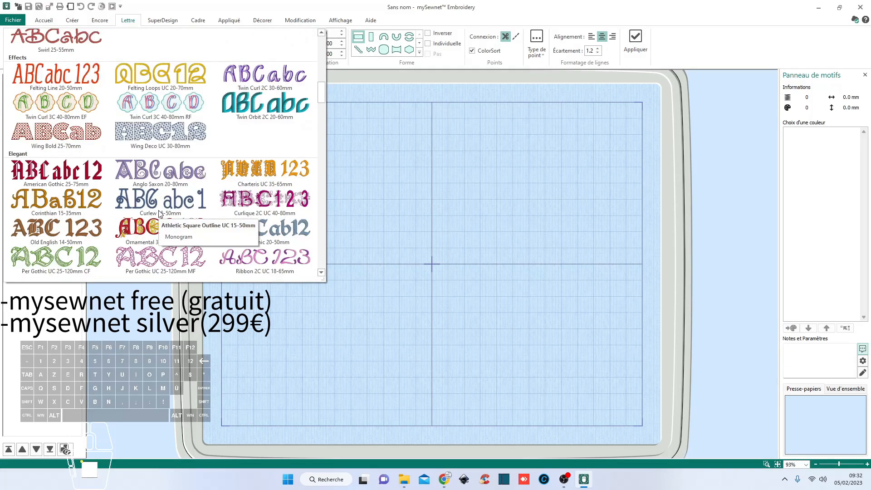
pyautogui.click(363, 187)
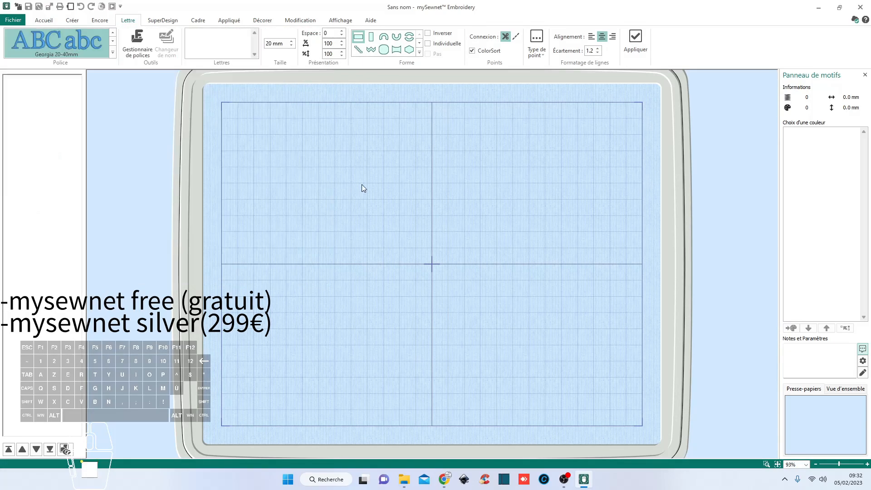
# Show all SuperDesign categories (Tout) and look through the gallery of animals, cartoons, celebrations and child-style designs
pyautogui.click(158, 21)
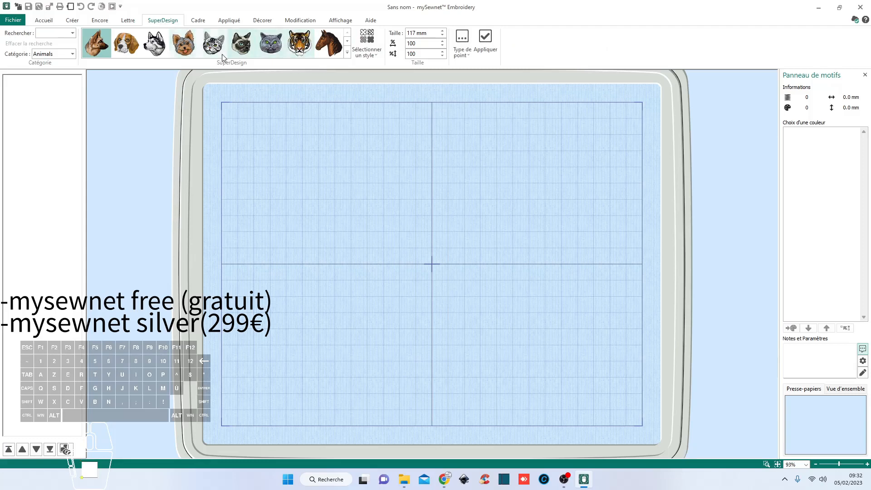
pyautogui.click(73, 54)
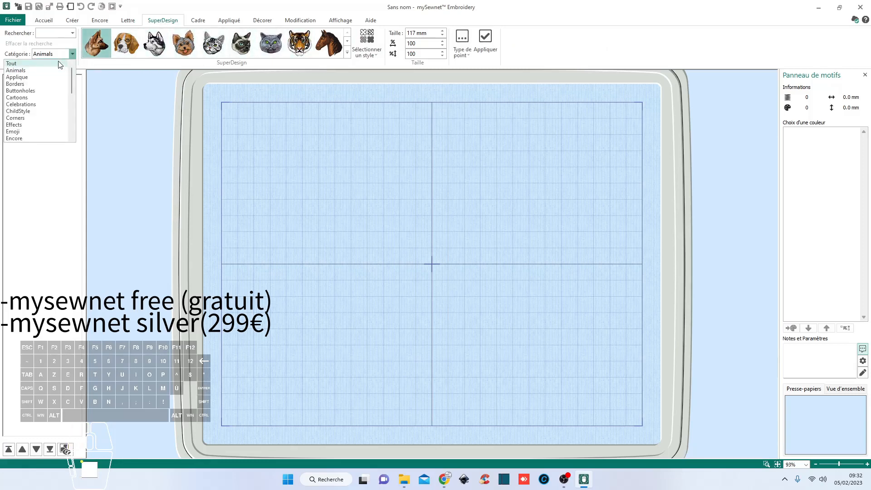
pyautogui.click(14, 63)
pyautogui.click(347, 53)
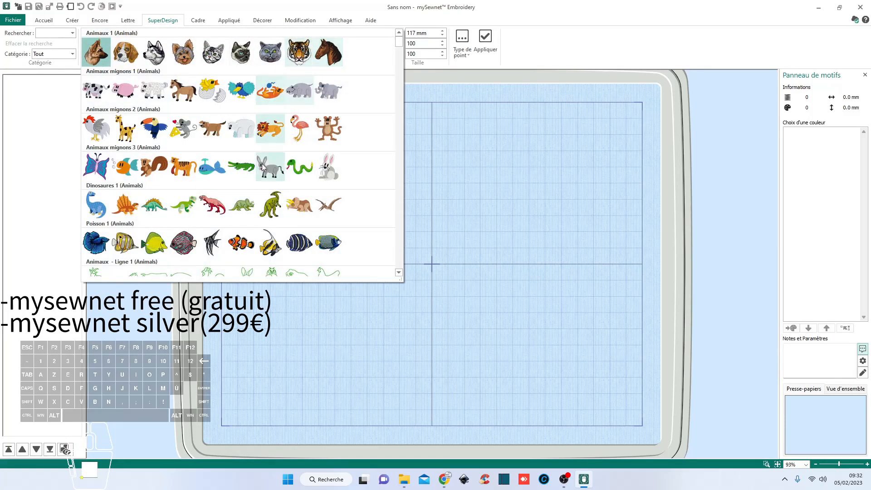
pyautogui.scroll(-5, 362, 240)
pyautogui.scroll(-2, 362, 239)
pyautogui.scroll(5, 361, 239)
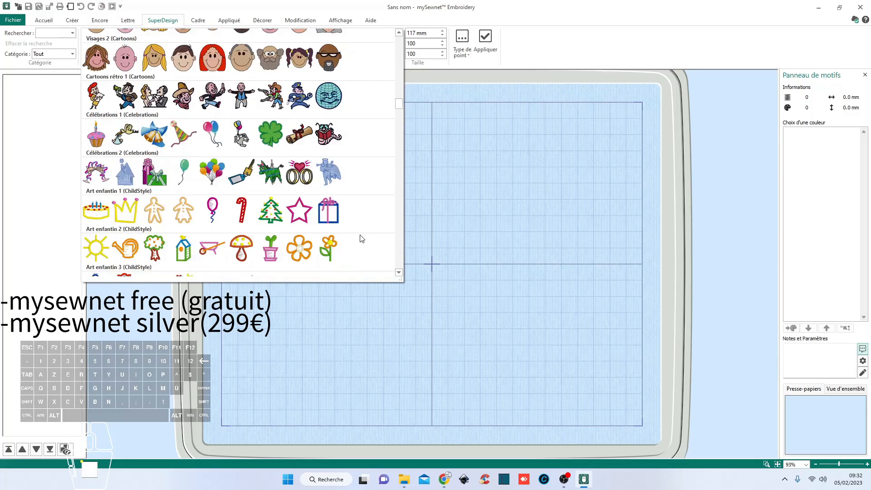
pyautogui.scroll(-5, 362, 239)
pyautogui.scroll(10, 362, 238)
pyautogui.click(465, 173)
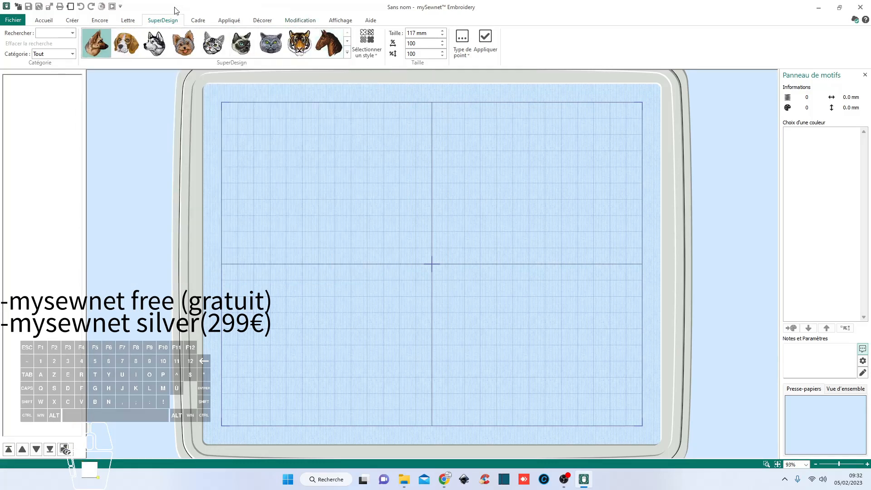
pyautogui.click(198, 23)
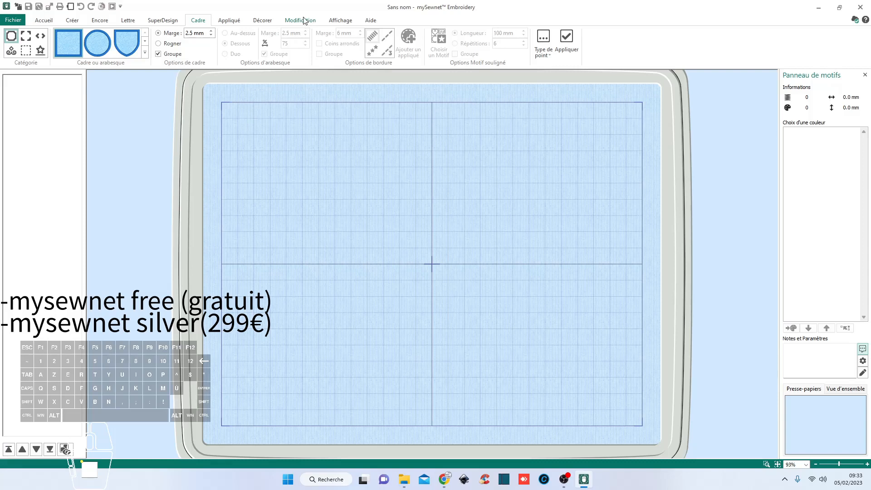
pyautogui.click(44, 20)
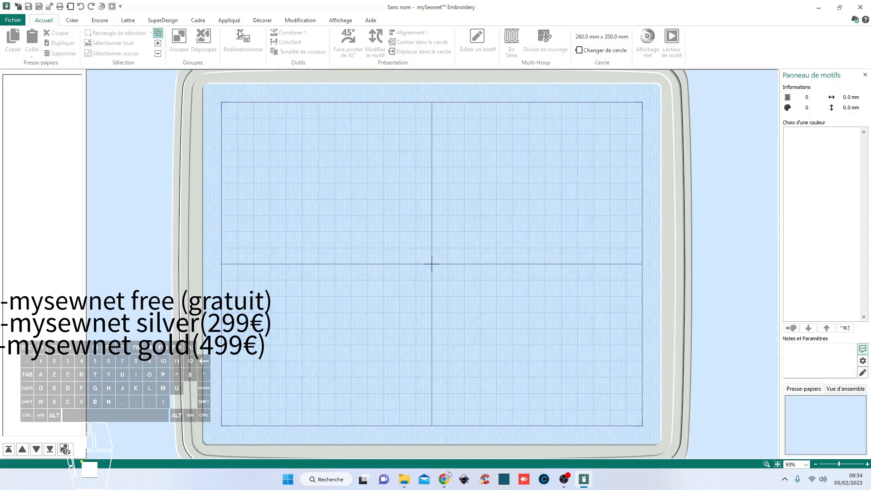
pyautogui.click(73, 22)
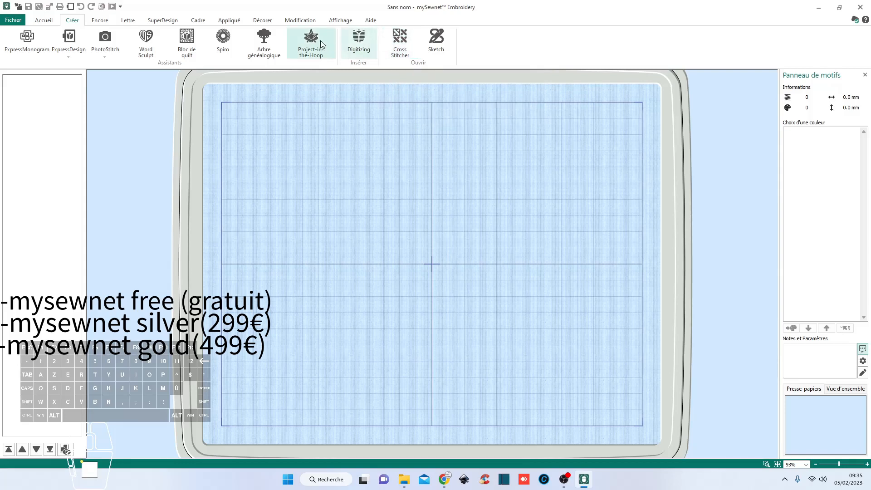
pyautogui.click(299, 22)
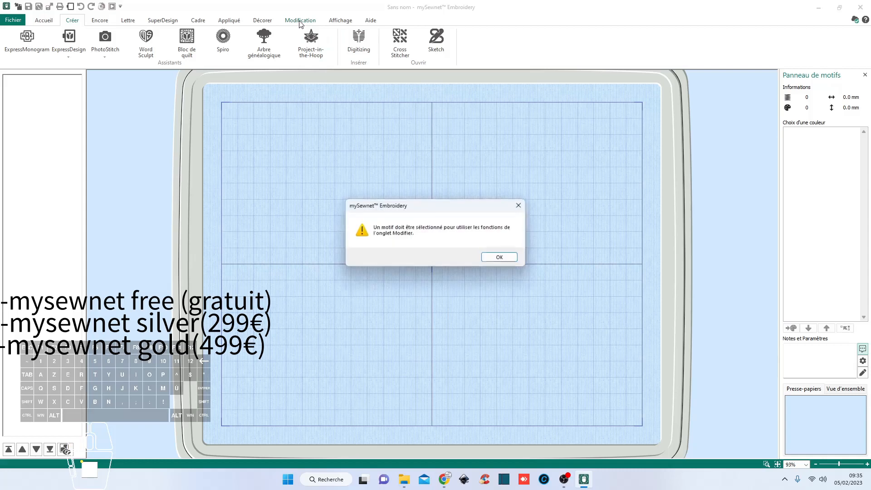
pyautogui.click(516, 257)
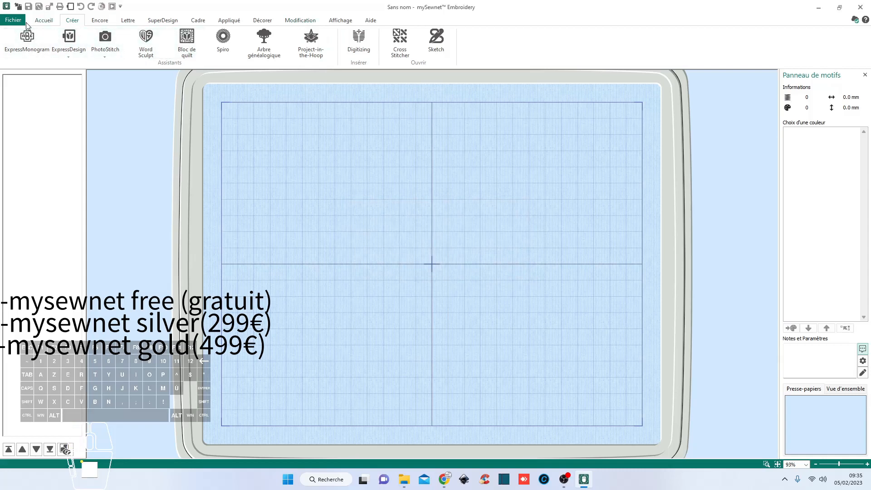
# Open the design Blocks.vp4 from the Documents > Embroidery > Stitch folder
pyautogui.click(17, 6)
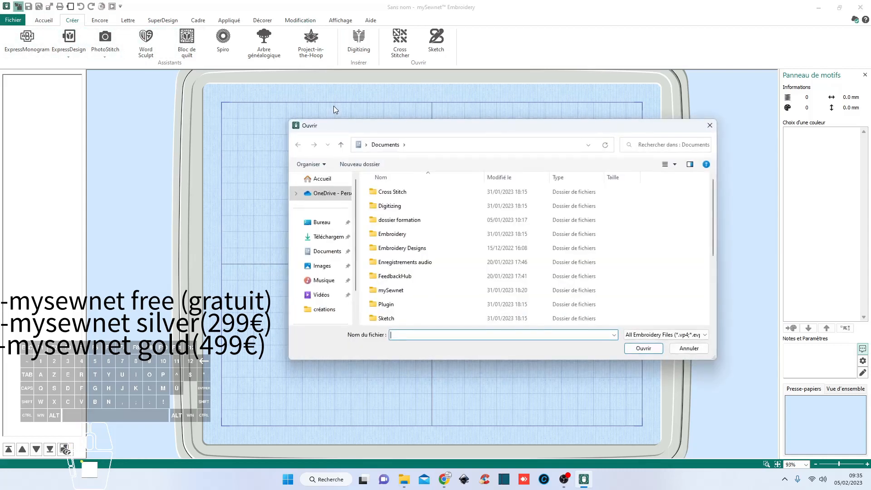
pyautogui.doubleClick(409, 234)
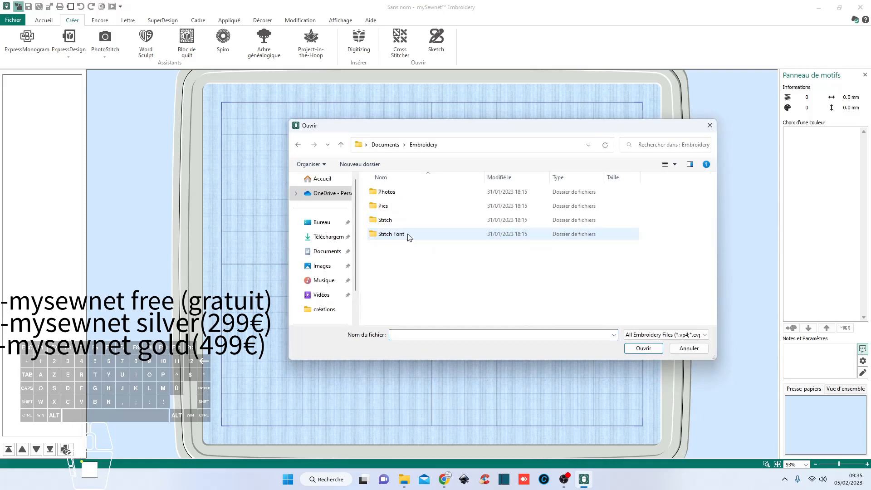
pyautogui.doubleClick(391, 220)
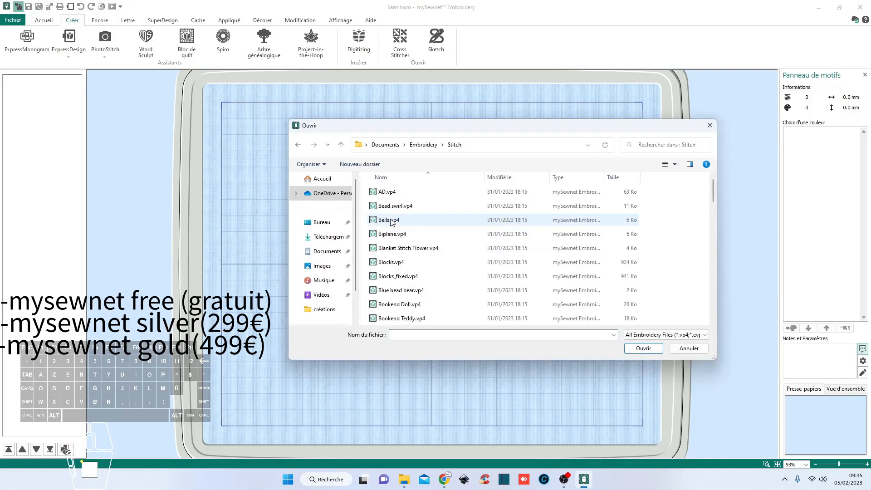
pyautogui.click(393, 262)
pyautogui.click(656, 349)
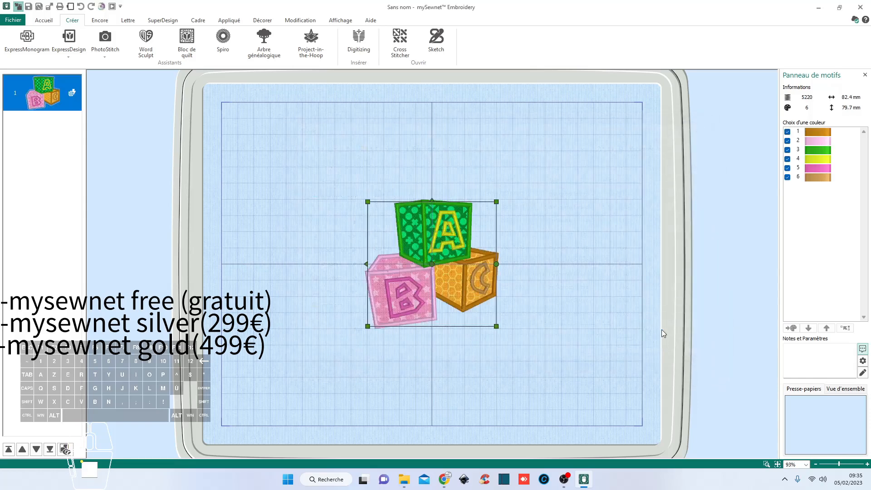
# Fix the blocks design as stitches, pull two stitch points outward from the green block's upper-right corner, and return to the hoop view
pyautogui.click(436, 41)
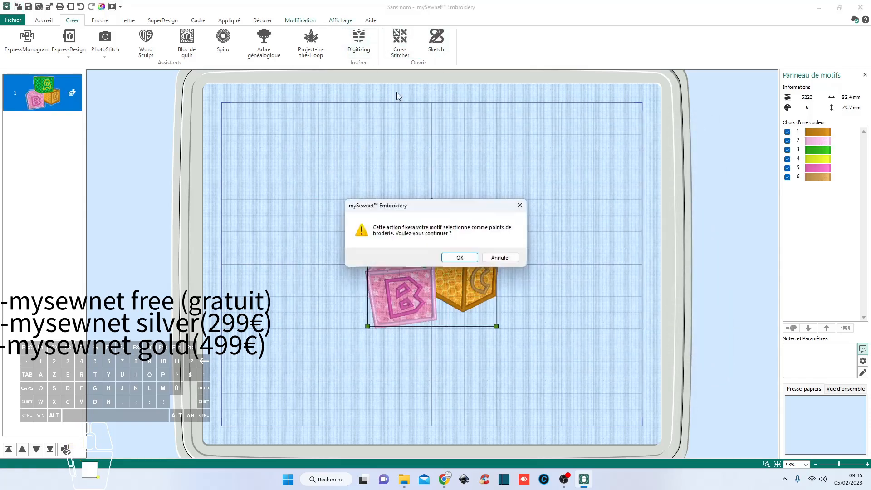
pyautogui.click(460, 257)
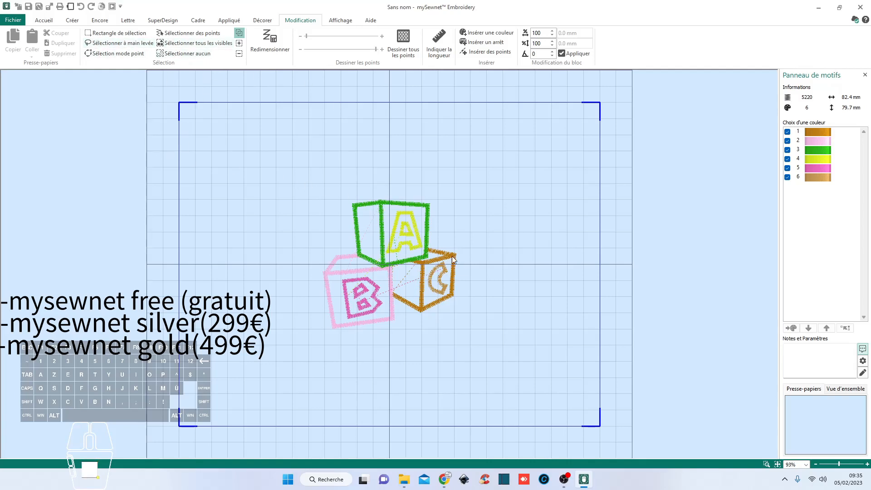
pyautogui.click(766, 464)
pyautogui.moveTo(383, 179); pyautogui.dragTo(480, 240)
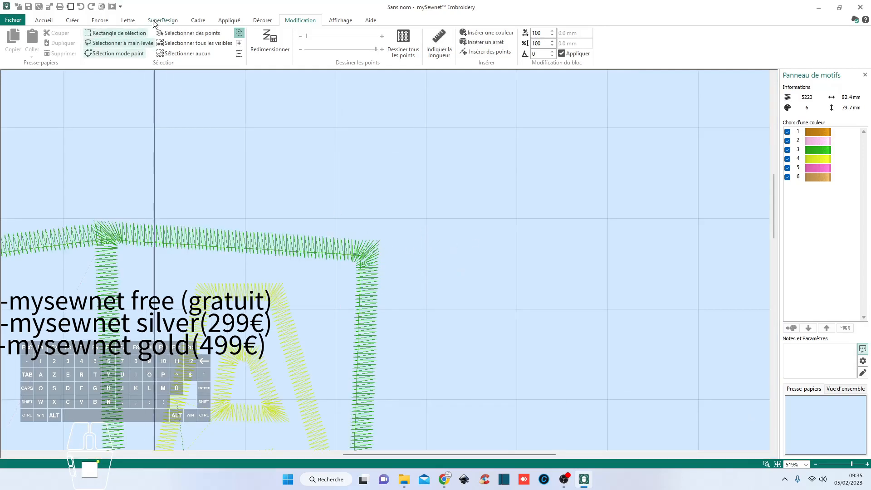
pyautogui.click(191, 32)
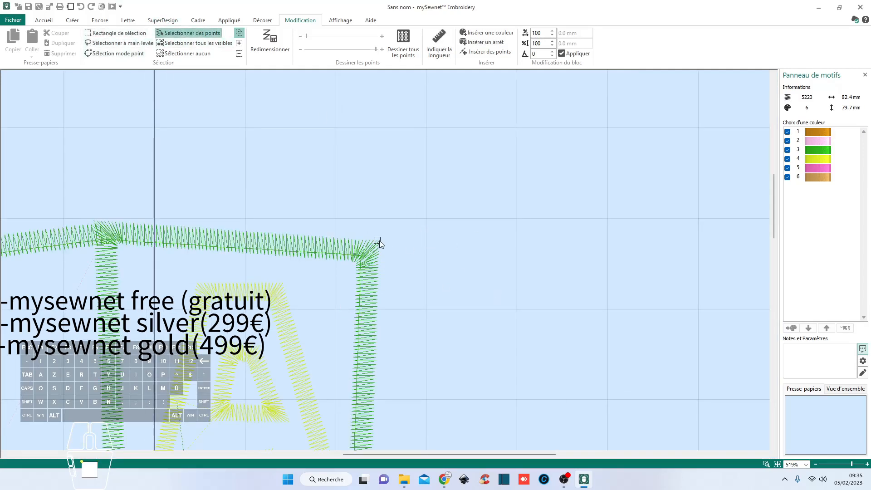
pyautogui.moveTo(380, 242); pyautogui.dragTo(431, 164)
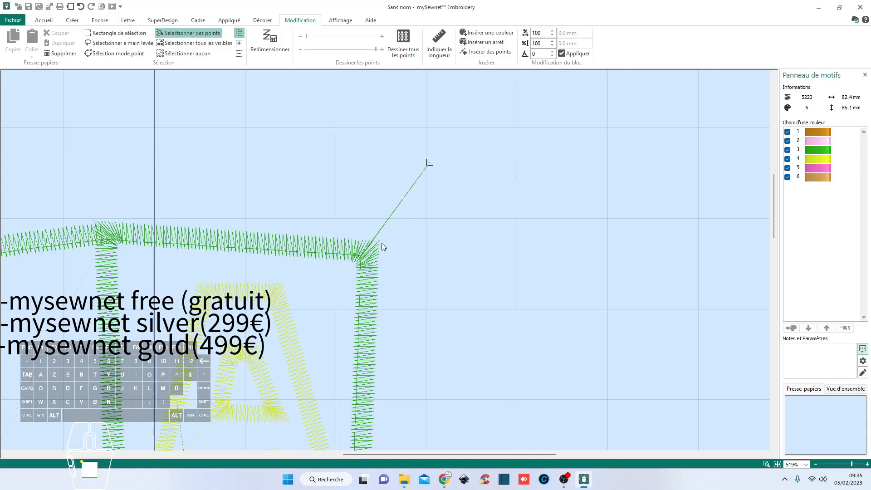
pyautogui.moveTo(380, 243); pyautogui.dragTo(436, 175)
pyautogui.scroll(-1, 470, 269)
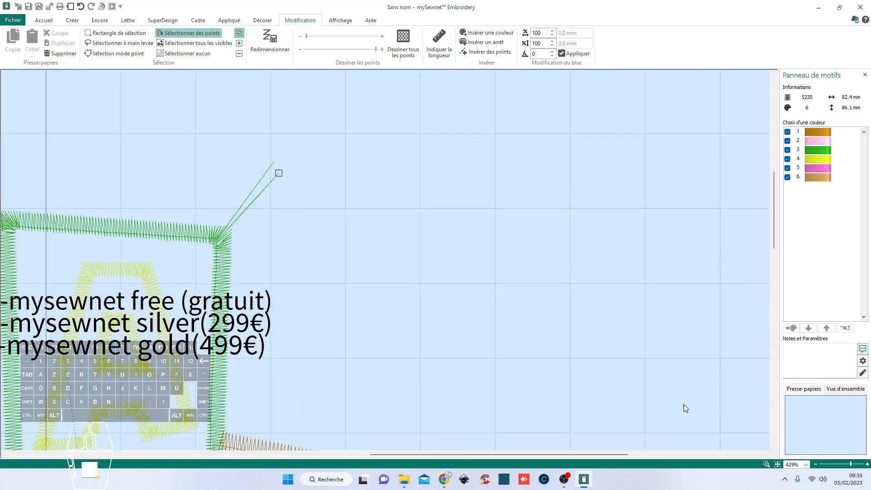
pyautogui.click(777, 464)
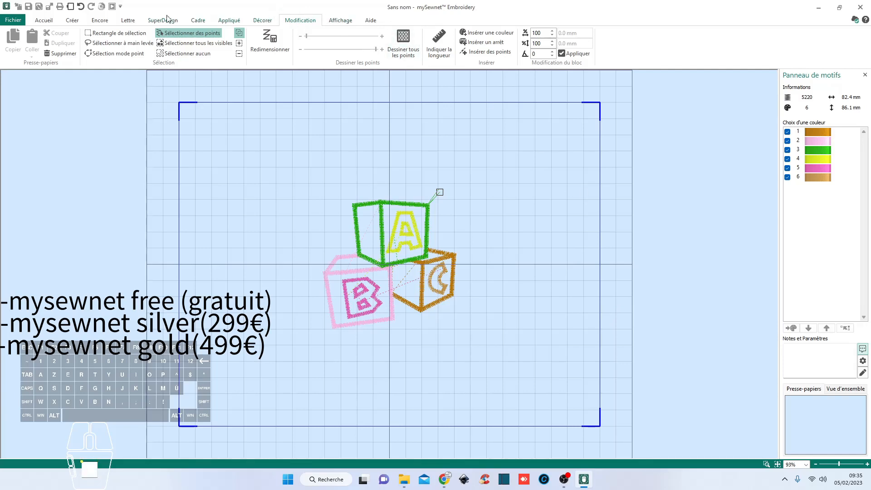
pyautogui.click(73, 21)
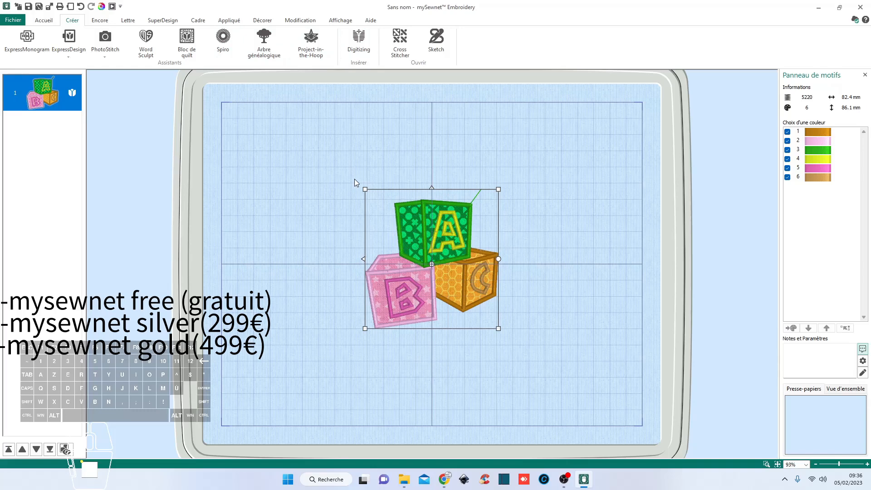
pyautogui.click(43, 20)
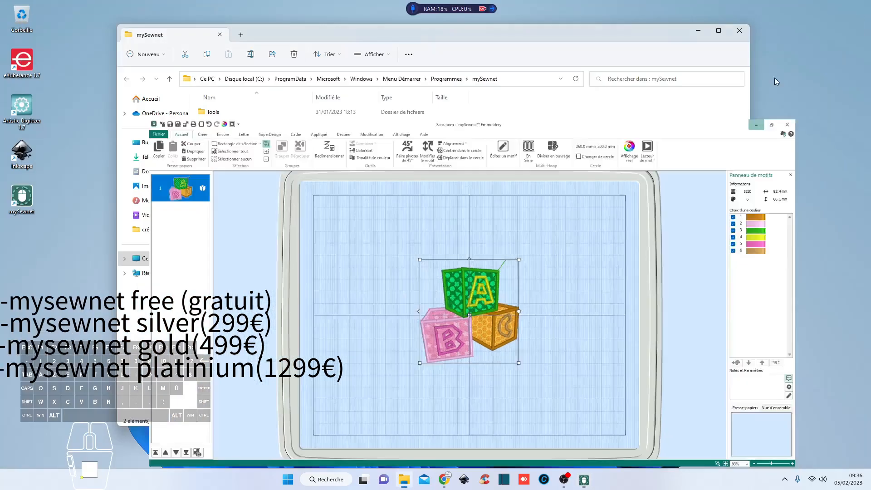
# Examine the standalone programs in the mySewnet Tools folder, close that folder window, and switch back to mySewnet Embroidery
pyautogui.click(818, 8)
pyautogui.doubleClick(217, 112)
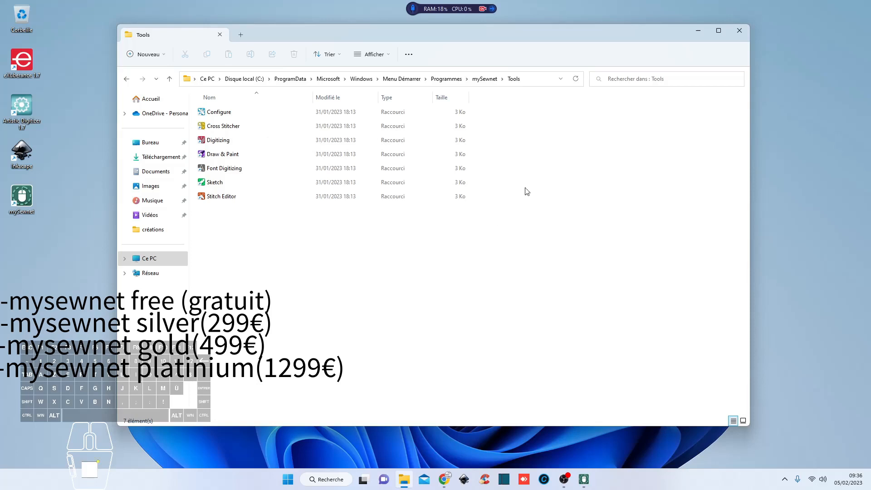
pyautogui.click(740, 32)
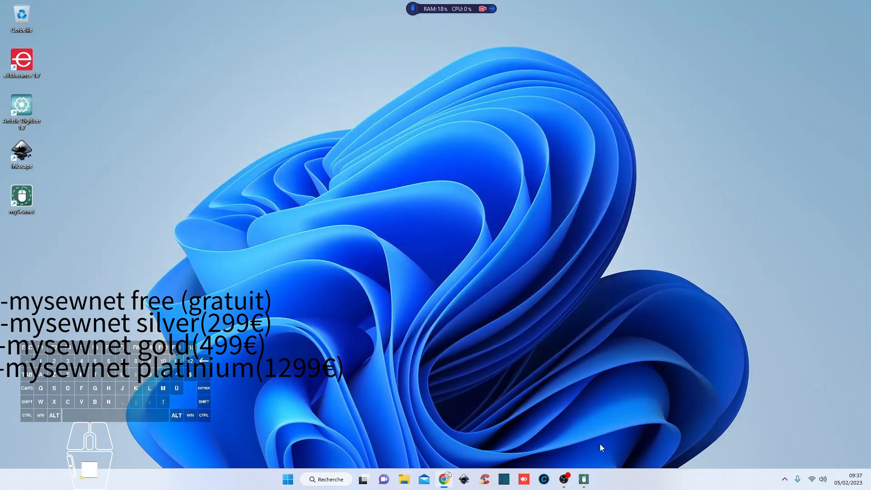
pyautogui.click(583, 479)
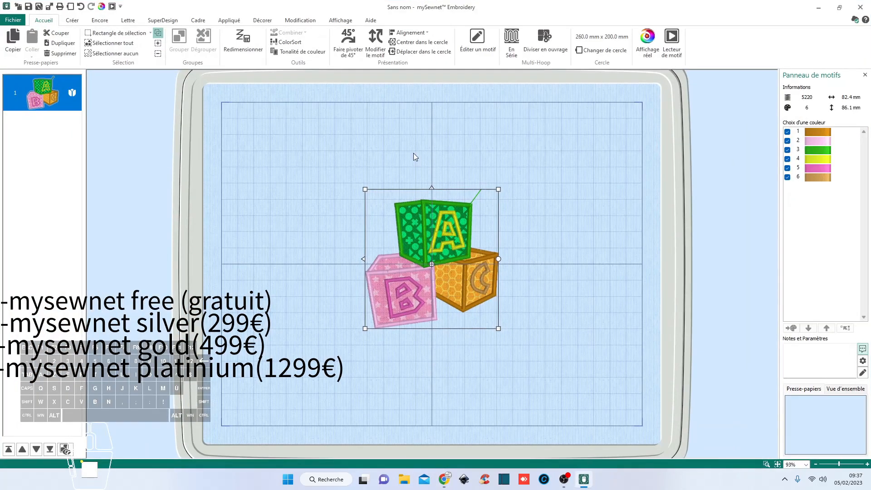